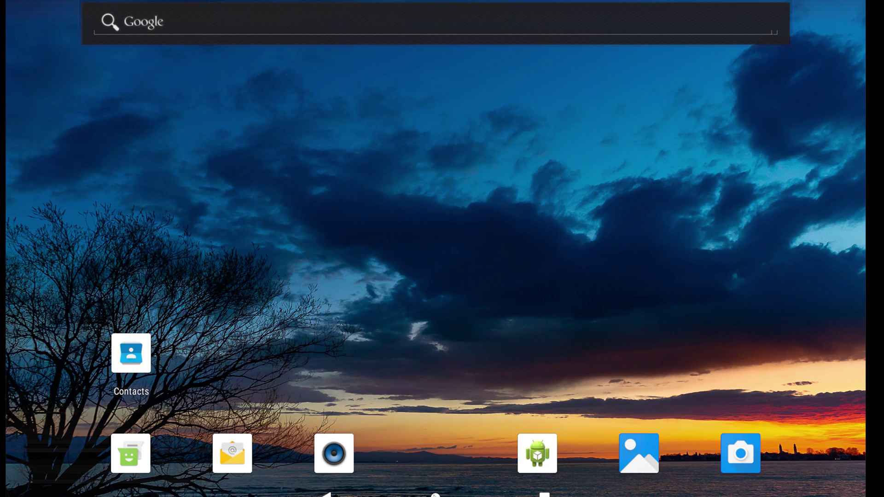
- Swipe up to the app drawer and launch Settings
{"action": "left_click_drag", "start_coordinate": [435, 495], "coordinate": [451, 174]}
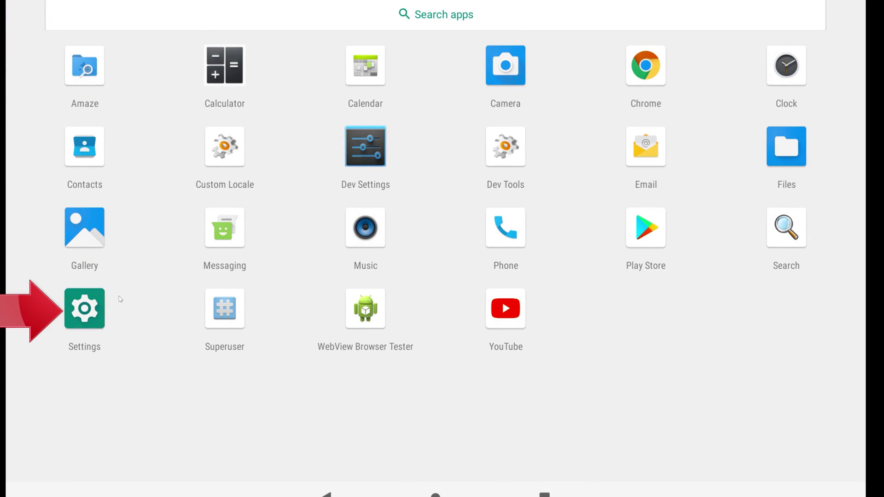
{"action": "left_click", "coordinate": [89, 316]}
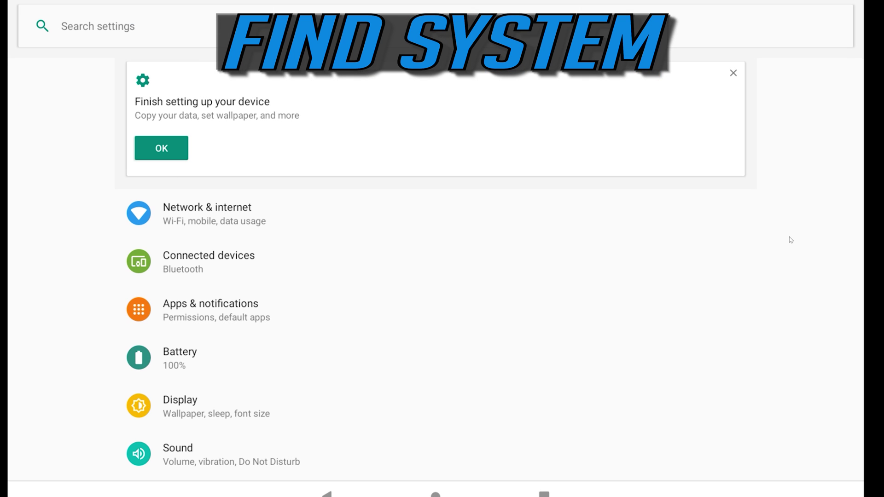
- Go to System > Date & time to confirm automatic date, time and time zone are on
{"action": "scroll", "coordinate": [652, 225], "scroll_direction": "down", "scroll_amount": 5}
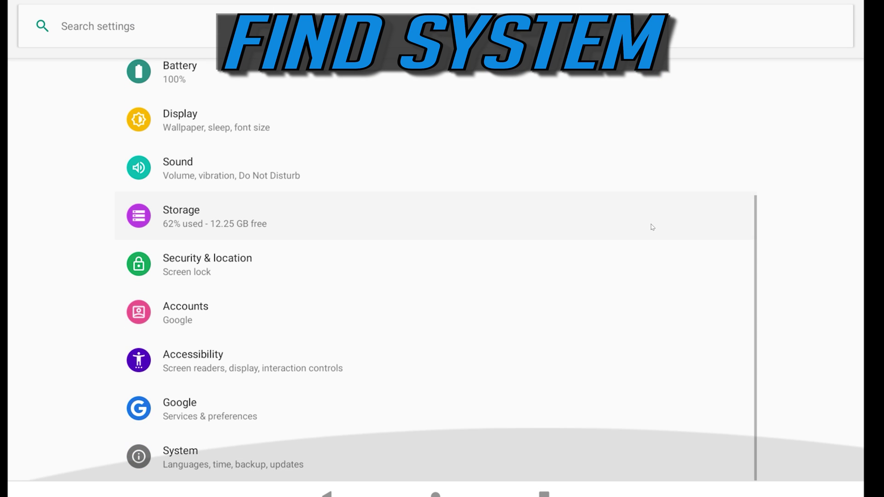
{"action": "left_click", "coordinate": [183, 461]}
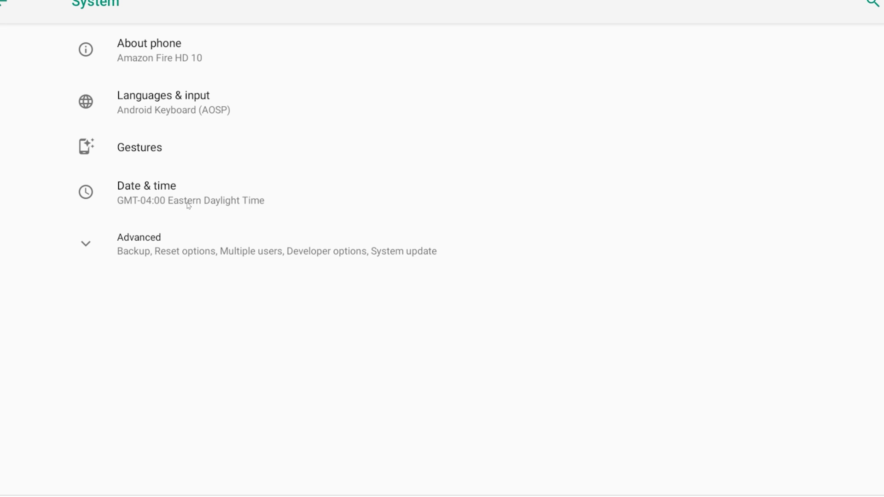
{"action": "left_click", "coordinate": [188, 205]}
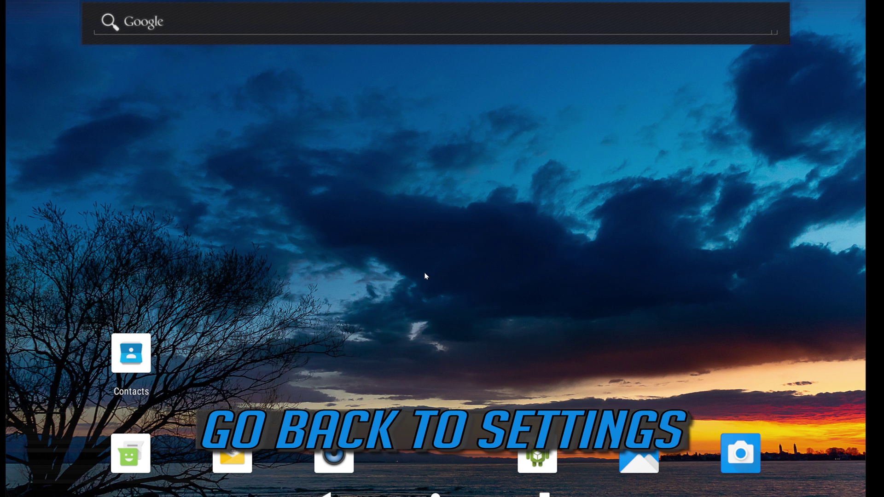
- In Apps & notifications, list all apps and open Google Play Store's App info
{"action": "left_click", "coordinate": [469, 495]}
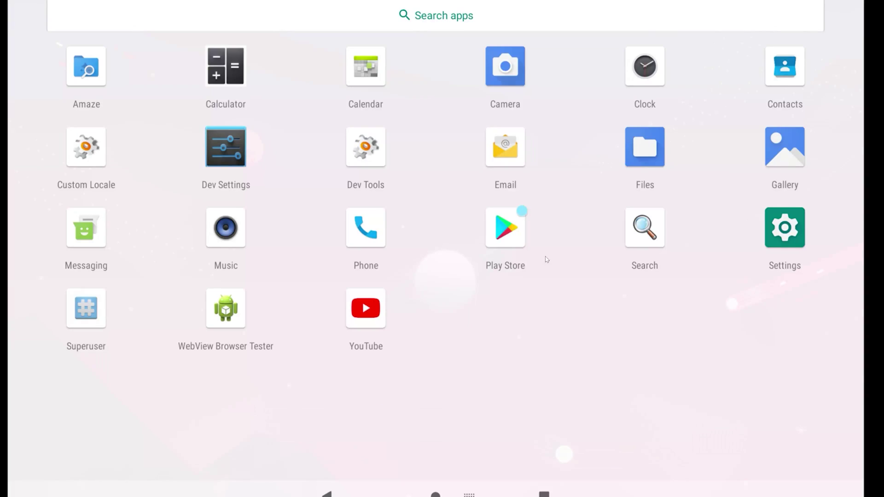
{"action": "left_click", "coordinate": [790, 240]}
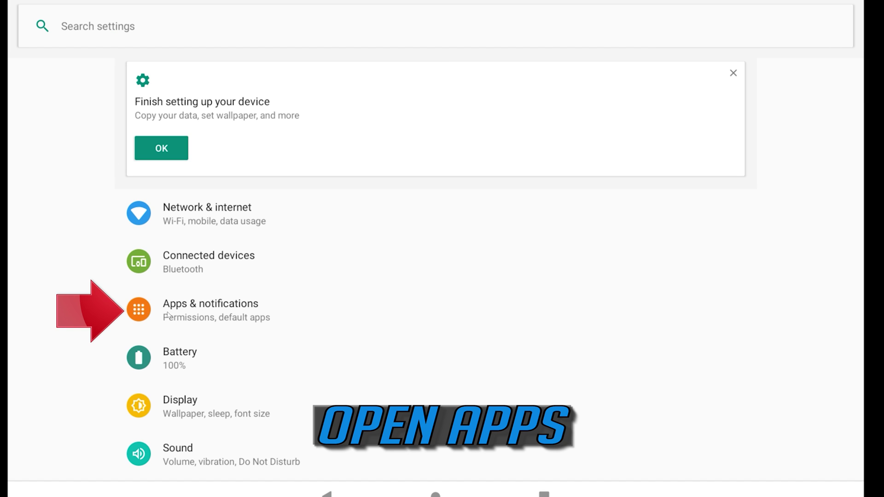
{"action": "left_click", "coordinate": [176, 311]}
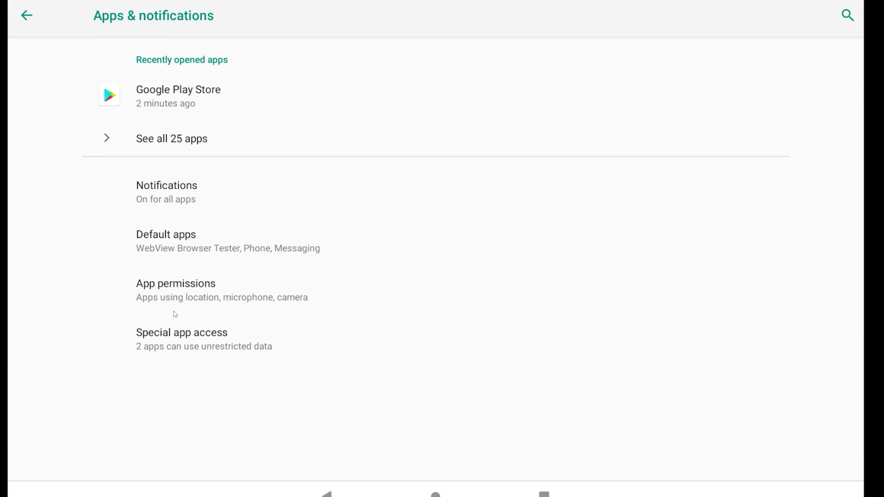
{"action": "left_click", "coordinate": [109, 141]}
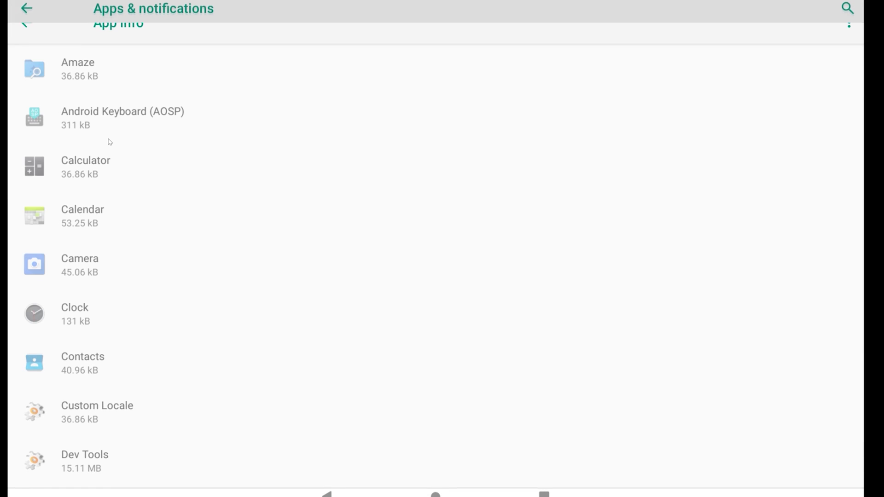
{"action": "scroll", "coordinate": [83, 73], "scroll_direction": "down", "scroll_amount": 10}
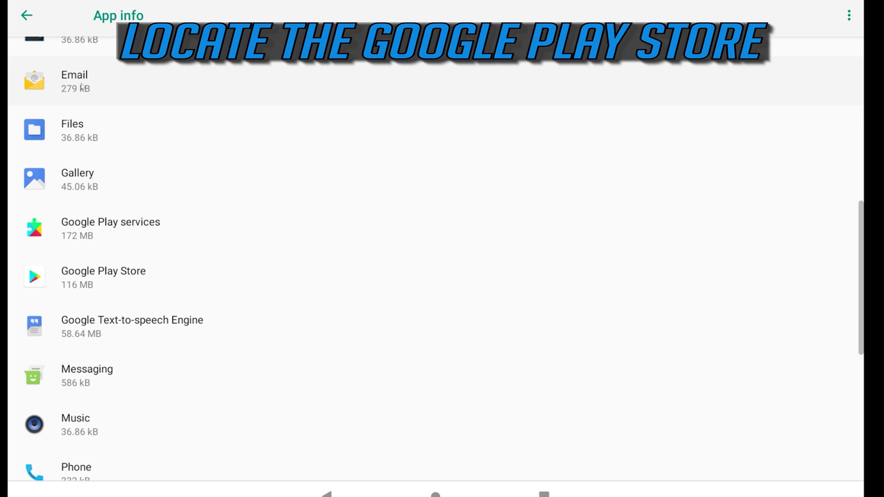
{"action": "scroll", "coordinate": [82, 87], "scroll_direction": "down", "scroll_amount": 1}
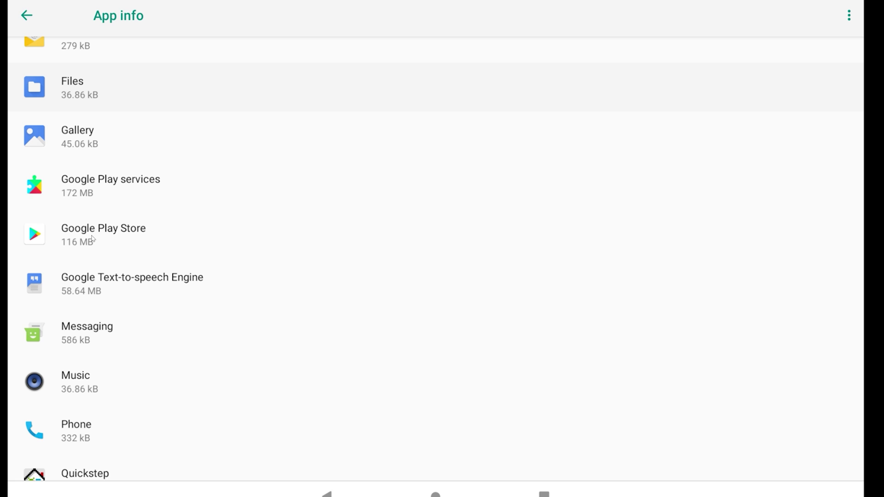
{"action": "left_click", "coordinate": [93, 239]}
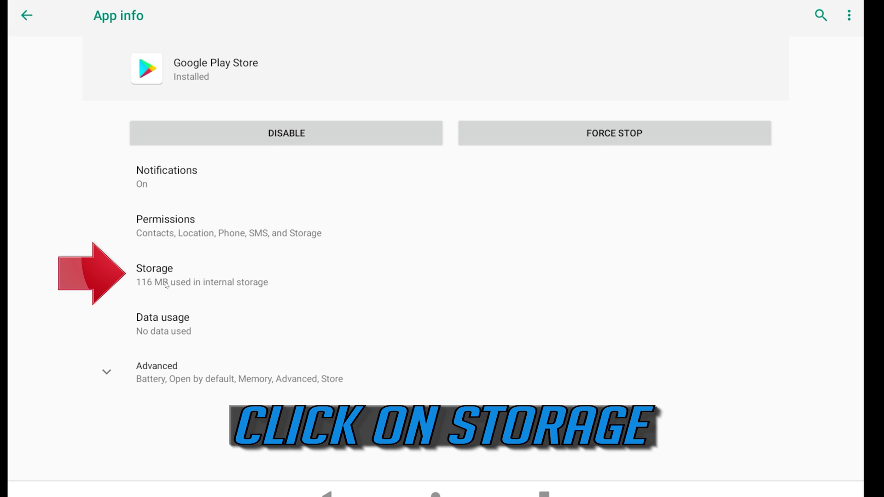
- Clear Google Play Store's cache and storage, confirm with OK, and go back to its App info
{"action": "left_click", "coordinate": [210, 278]}
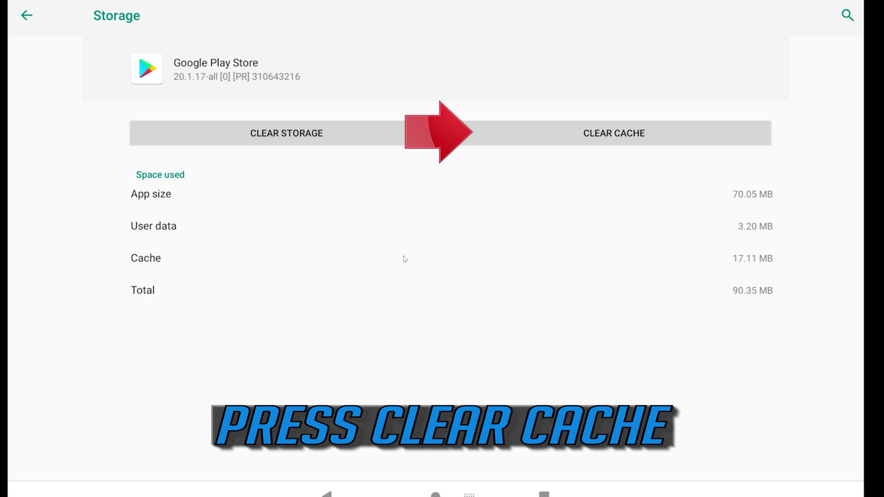
{"action": "left_click", "coordinate": [620, 134]}
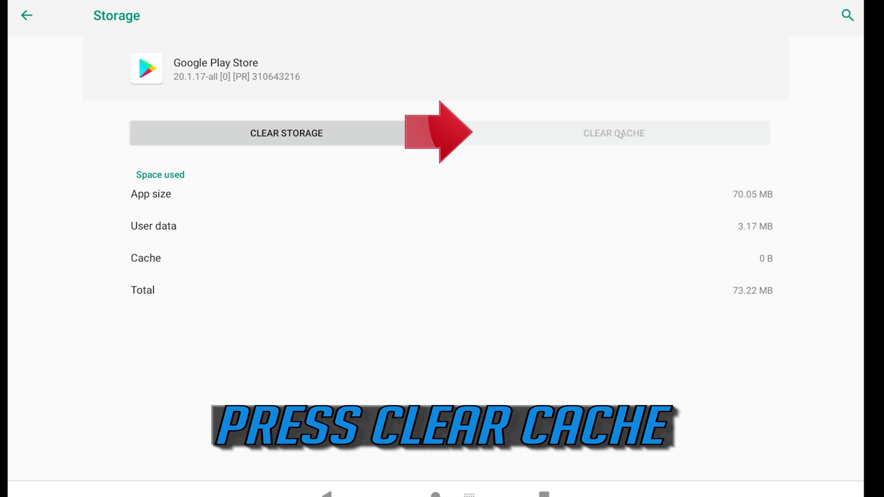
{"action": "left_click", "coordinate": [303, 135]}
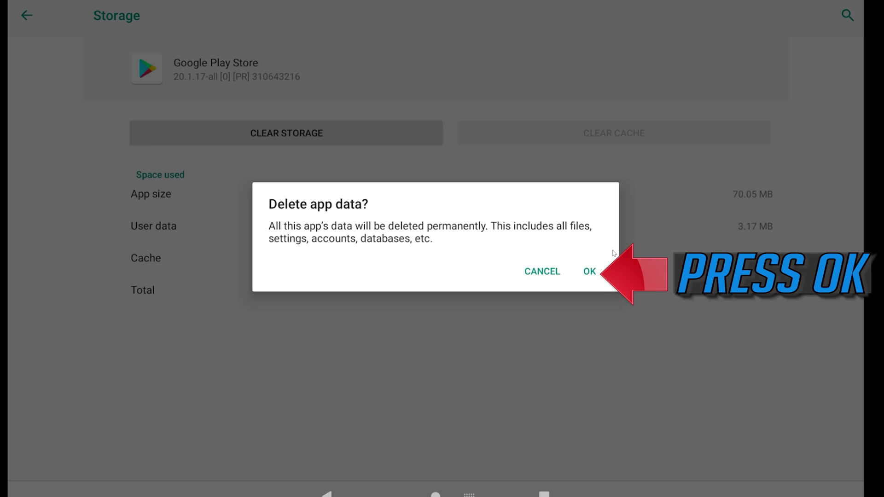
{"action": "left_click", "coordinate": [591, 273]}
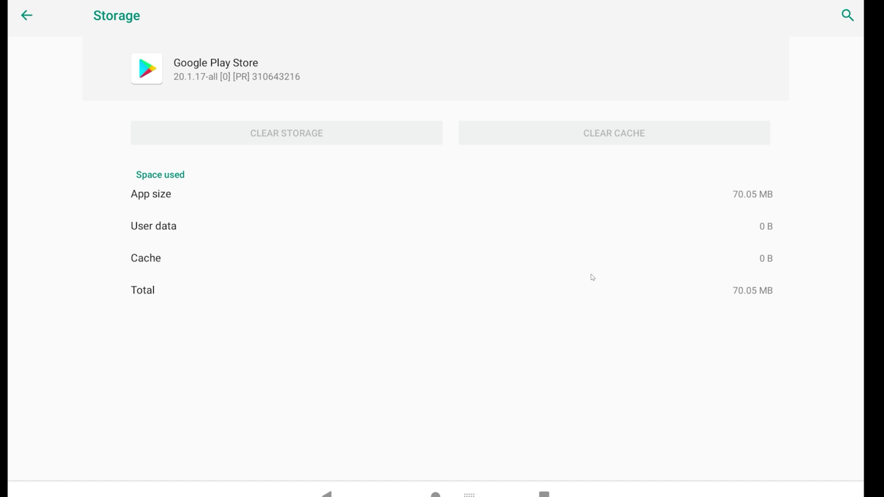
{"action": "left_click", "coordinate": [27, 15]}
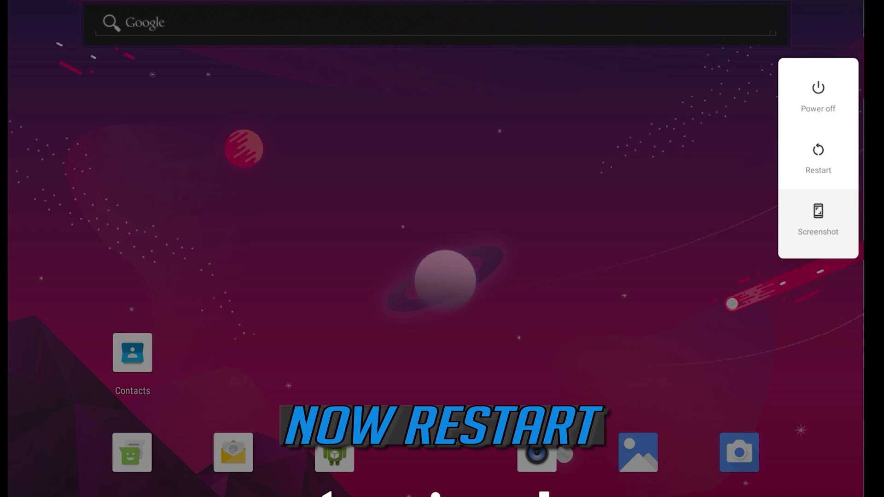
- Restart the device from the power menu
{"action": "left_click", "coordinate": [824, 156]}
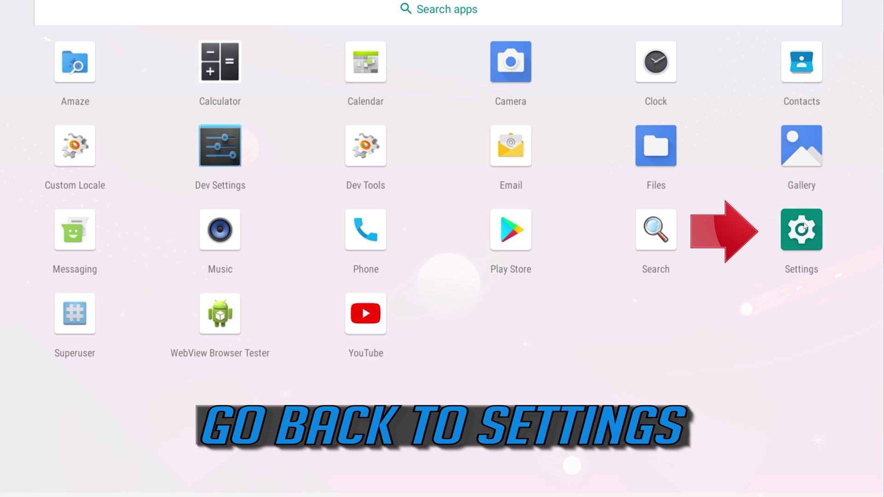
- In Settings > Accounts, remove the Google account and confirm the removal
{"action": "left_click", "coordinate": [804, 226]}
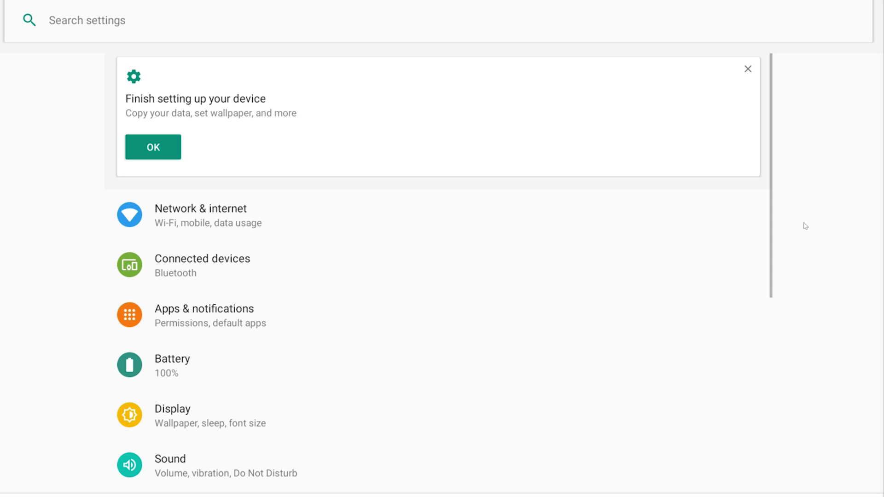
{"action": "scroll", "coordinate": [336, 310], "scroll_direction": "down", "scroll_amount": 5}
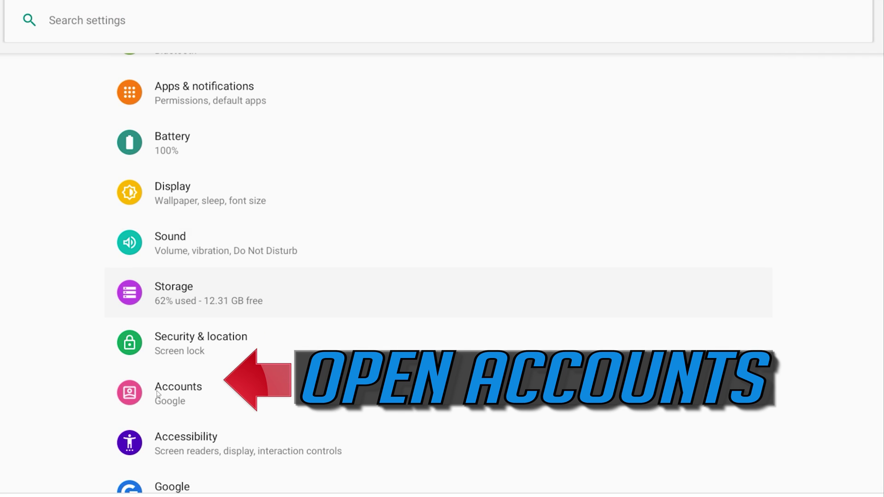
{"action": "left_click", "coordinate": [182, 405]}
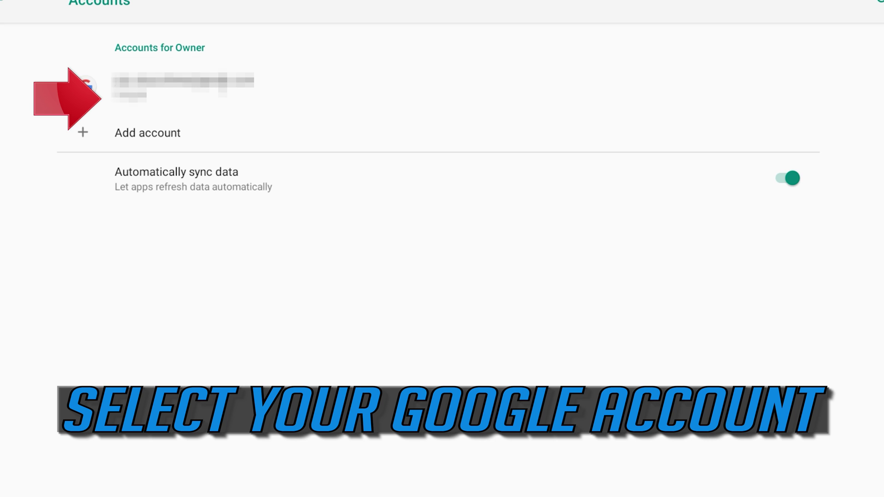
{"action": "left_click", "coordinate": [184, 85]}
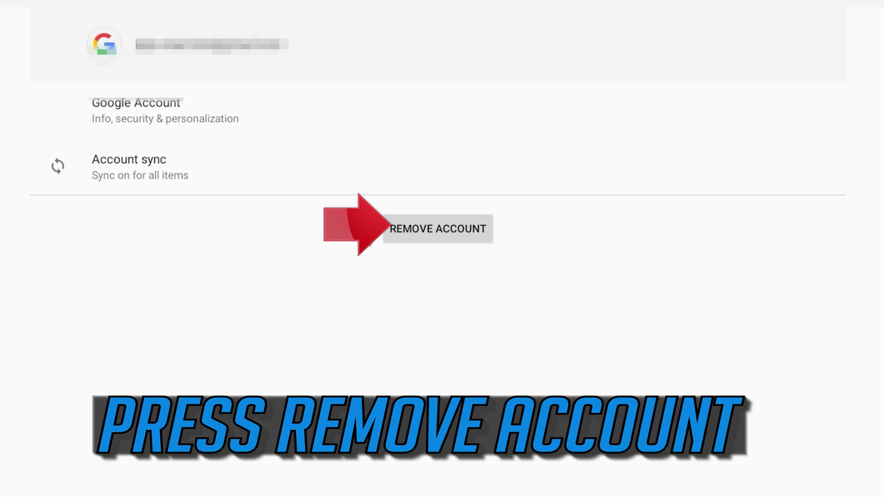
{"action": "left_click", "coordinate": [439, 233]}
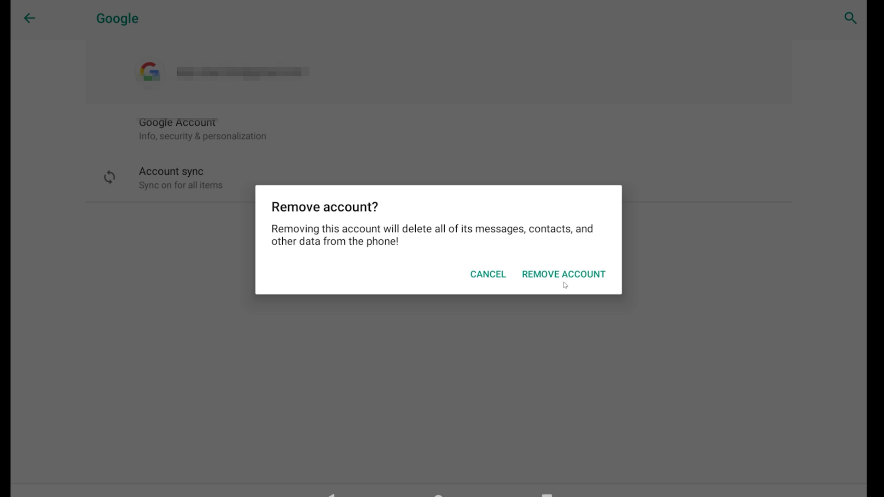
{"action": "left_click", "coordinate": [567, 279]}
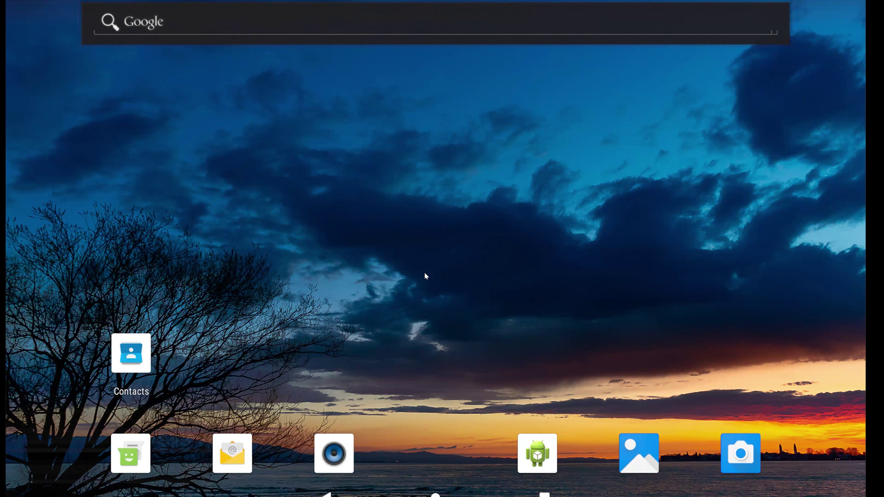
- Launch Play Store from the app drawer and start signing in with the Google account
{"action": "left_click_drag", "start_coordinate": [435, 495], "coordinate": [542, 229]}
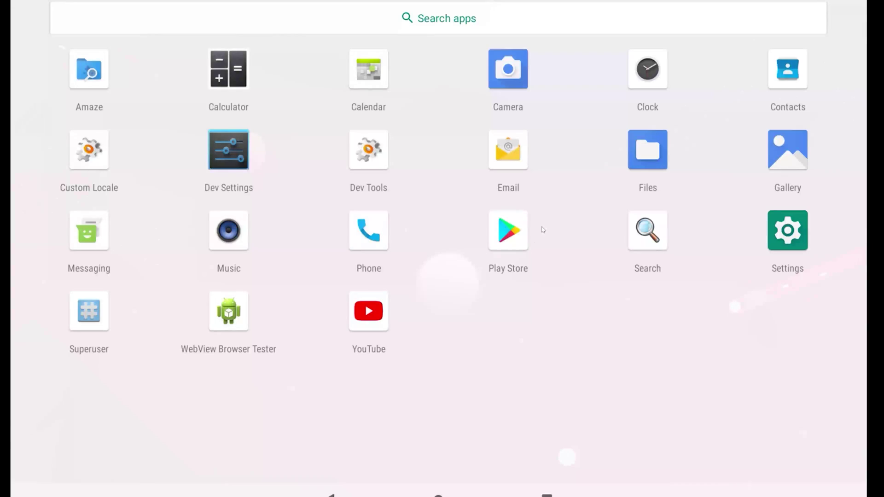
{"action": "left_click", "coordinate": [520, 245]}
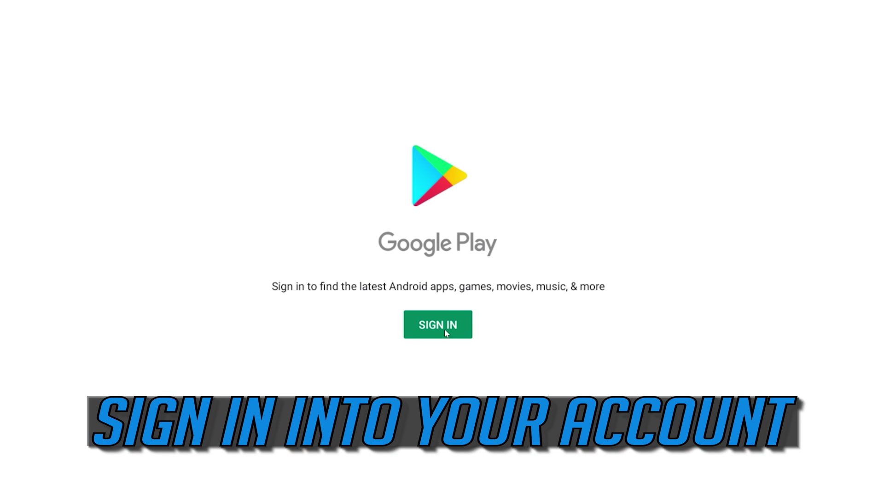
{"action": "left_click", "coordinate": [451, 325]}
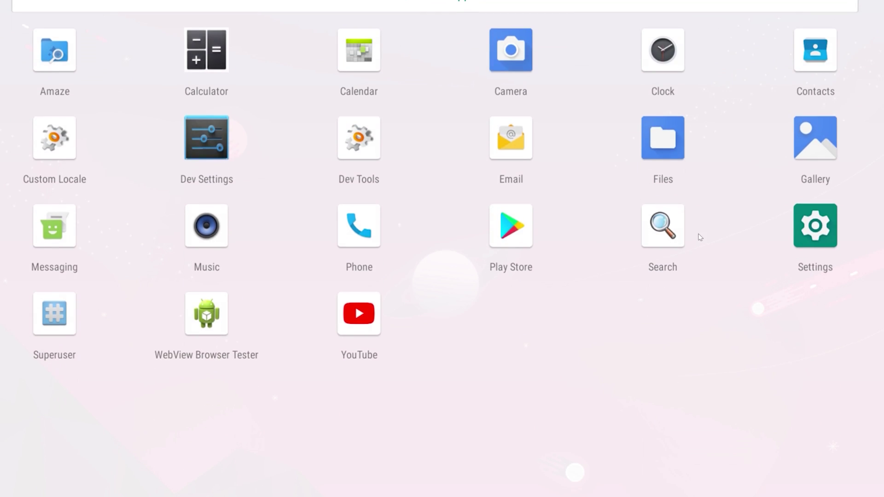
- Open the full list of 25 apps in Apps & notifications and choose Show system
{"action": "left_click", "coordinate": [805, 229]}
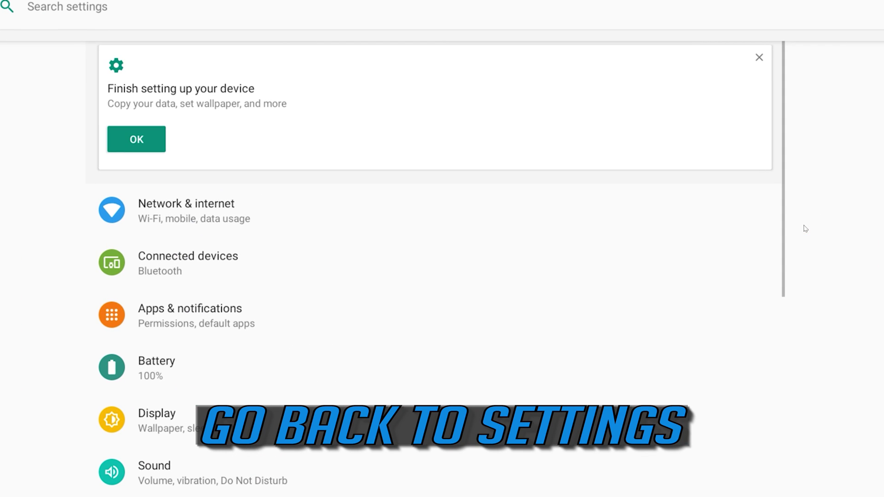
{"action": "left_click", "coordinate": [202, 318]}
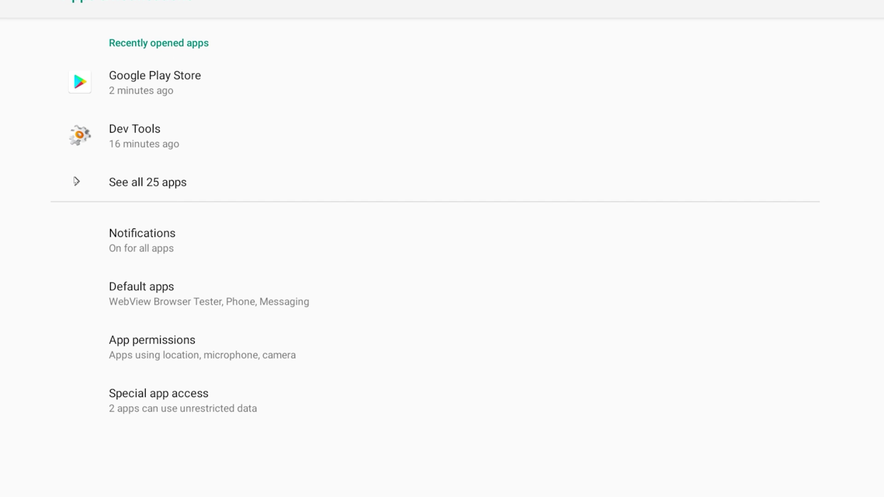
{"action": "left_click", "coordinate": [76, 181]}
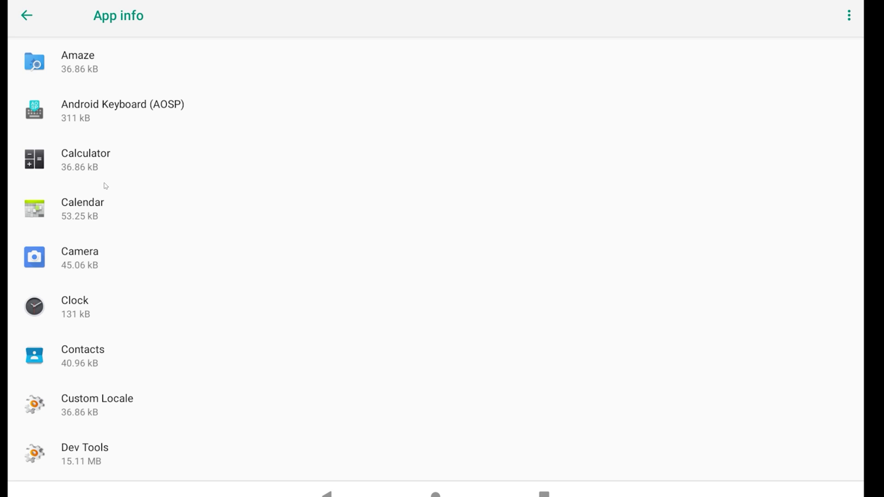
{"action": "scroll", "coordinate": [105, 185], "scroll_direction": "up", "scroll_amount": 2}
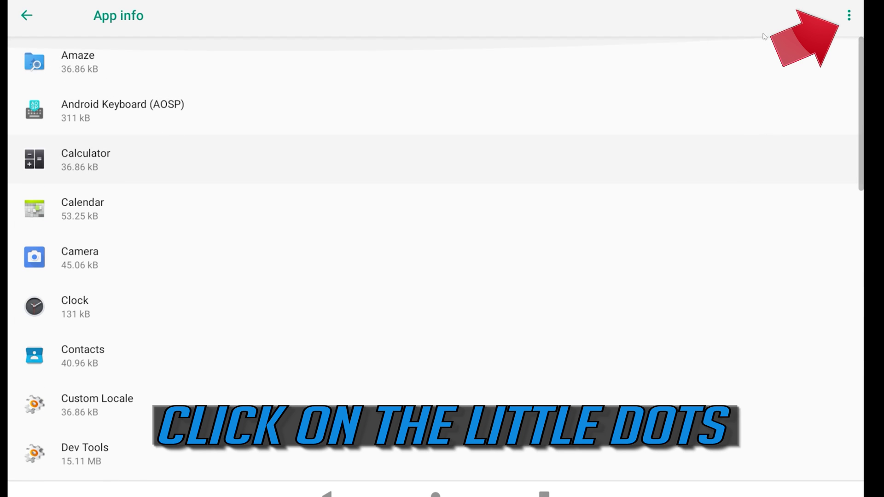
{"action": "left_click", "coordinate": [848, 16]}
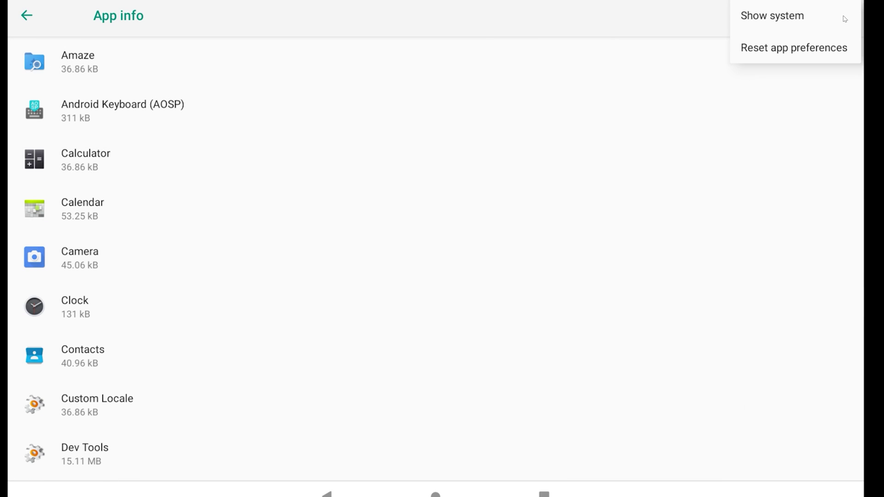
{"action": "left_click", "coordinate": [781, 19]}
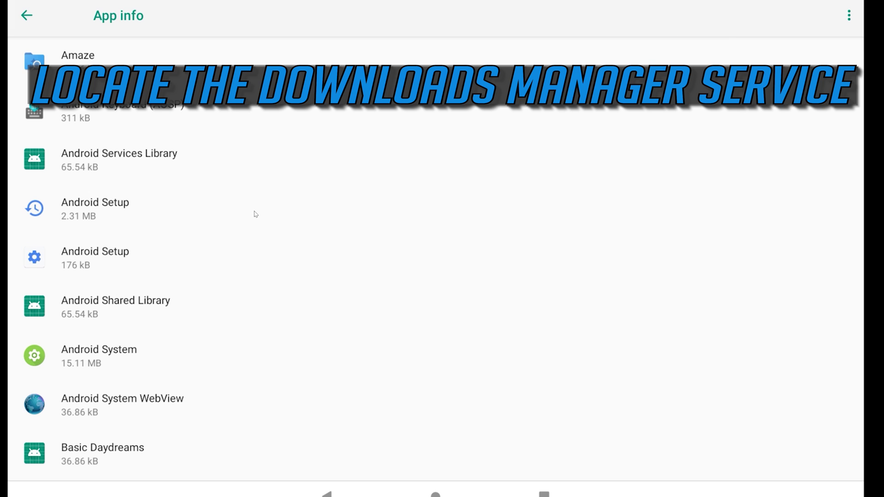
- Scroll the app list down to Download Manager and open its App info
{"action": "scroll", "coordinate": [256, 214], "scroll_direction": "down", "scroll_amount": 10}
{"action": "scroll", "coordinate": [256, 214], "scroll_direction": "down", "scroll_amount": 10}
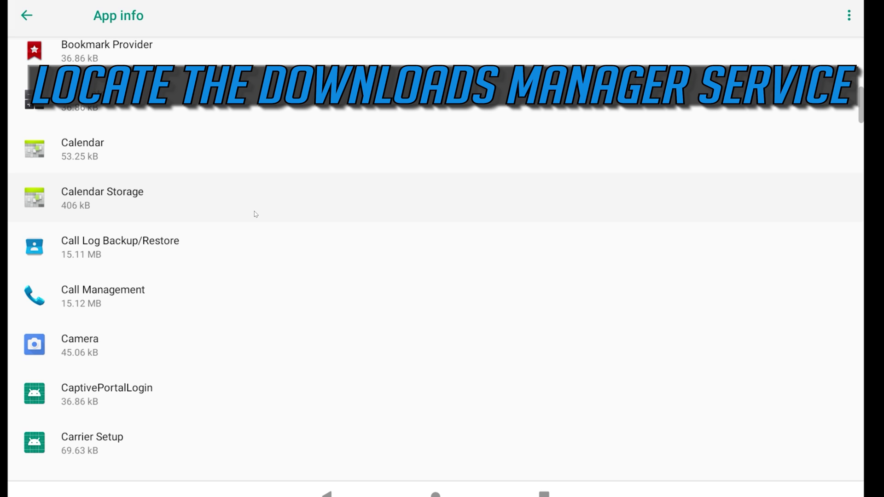
{"action": "scroll", "coordinate": [256, 215], "scroll_direction": "down", "scroll_amount": 7}
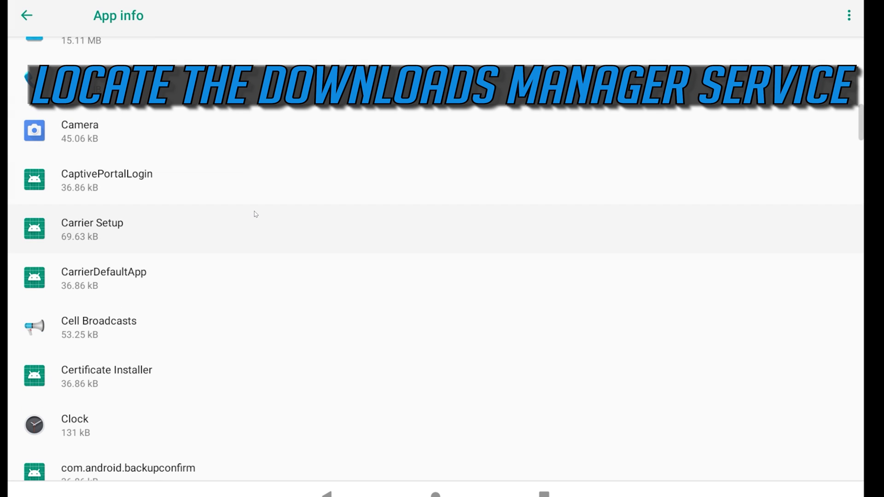
{"action": "scroll", "coordinate": [256, 213], "scroll_direction": "down", "scroll_amount": 11}
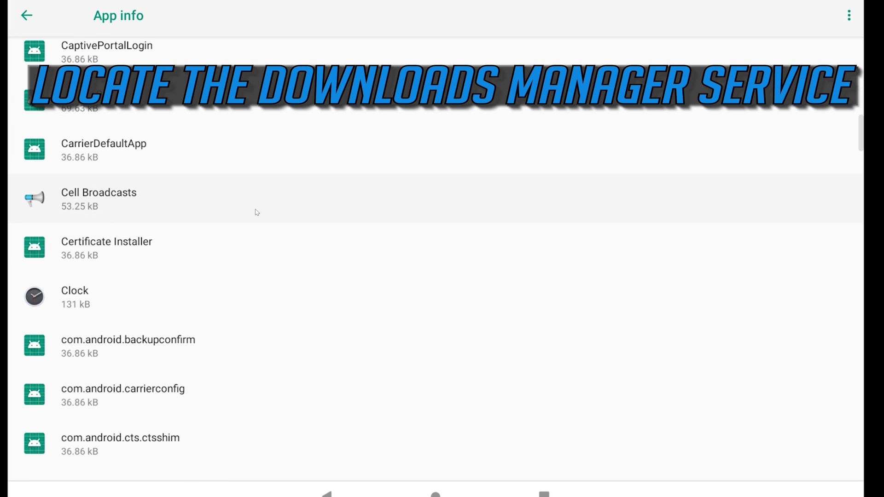
{"action": "scroll", "coordinate": [256, 212], "scroll_direction": "down", "scroll_amount": 4}
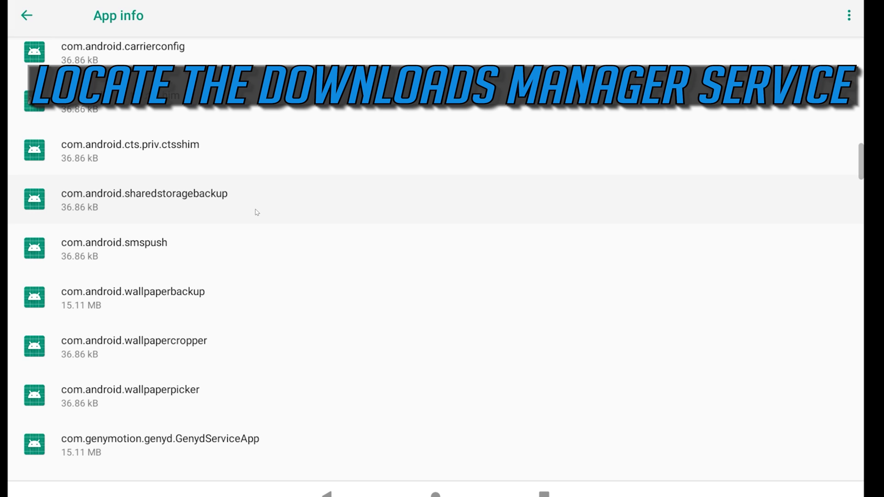
{"action": "scroll", "coordinate": [257, 212], "scroll_direction": "down", "scroll_amount": 11}
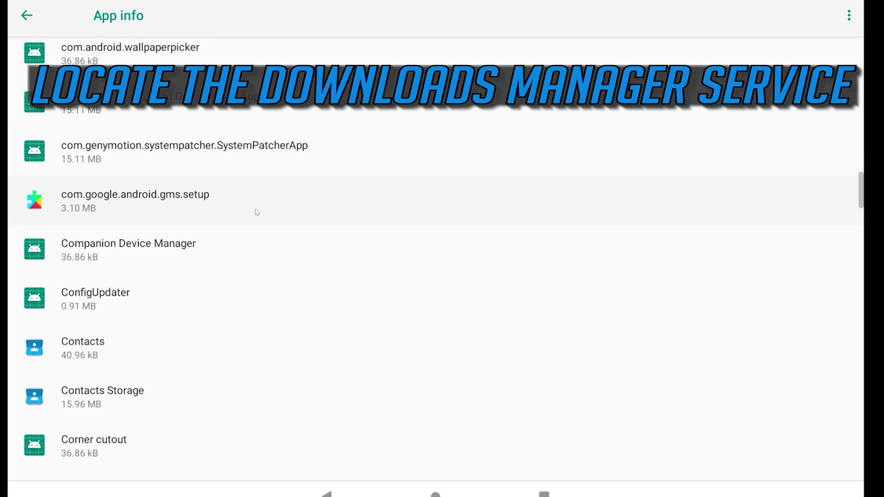
{"action": "scroll", "coordinate": [256, 213], "scroll_direction": "down", "scroll_amount": 7}
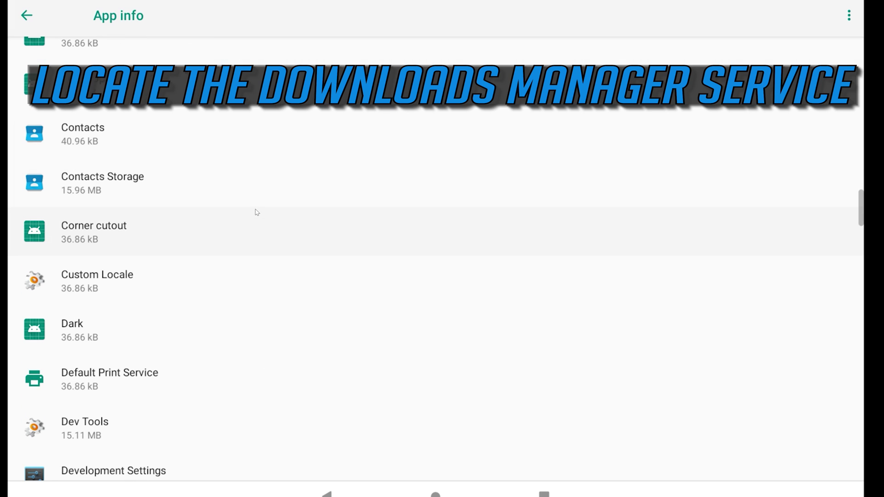
{"action": "scroll", "coordinate": [257, 212], "scroll_direction": "down", "scroll_amount": 5}
{"action": "scroll", "coordinate": [257, 213], "scroll_direction": "down", "scroll_amount": 1}
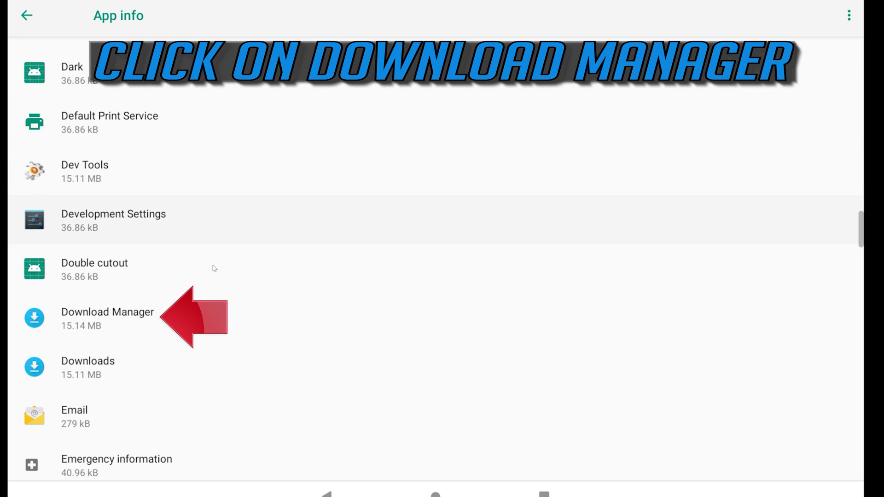
{"action": "left_click", "coordinate": [116, 322]}
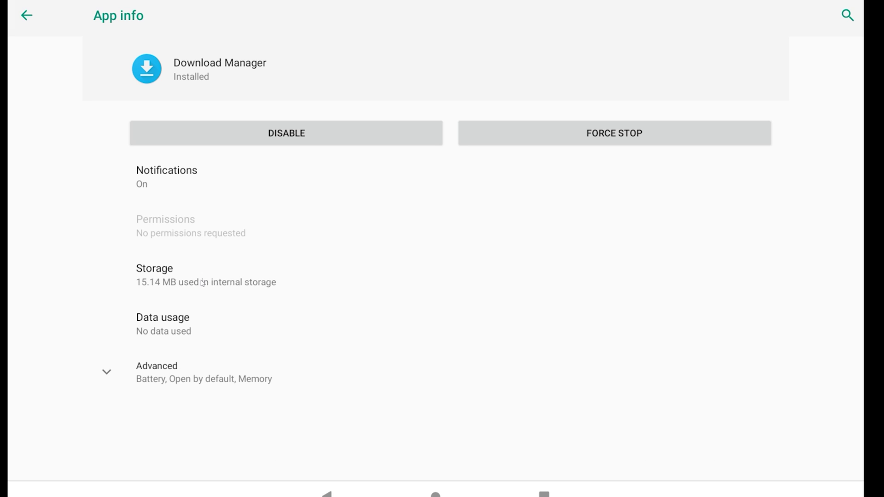
- Clear Download Manager's cache and storage in its Storage page, confirming with OK
{"action": "left_click", "coordinate": [181, 283]}
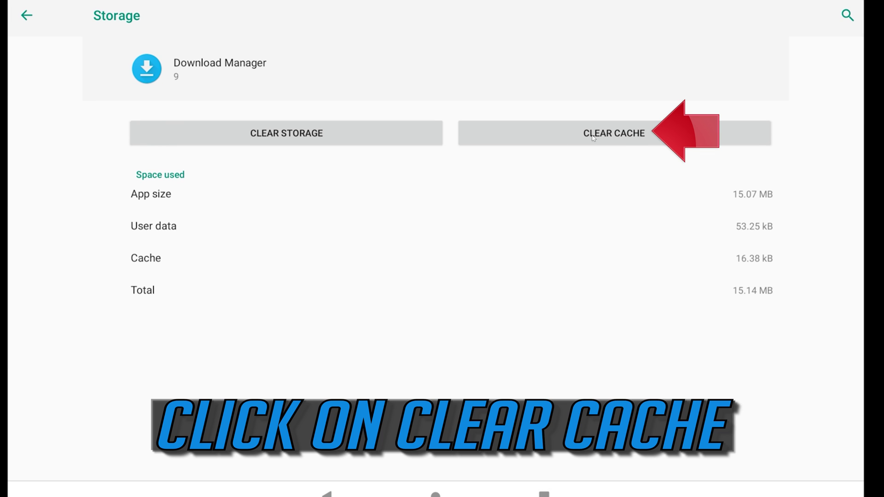
{"action": "left_click", "coordinate": [612, 142]}
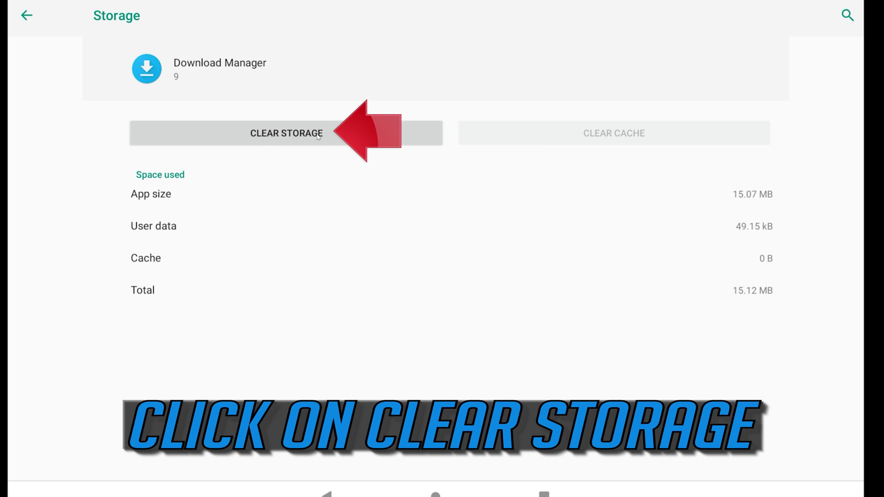
{"action": "left_click", "coordinate": [299, 136]}
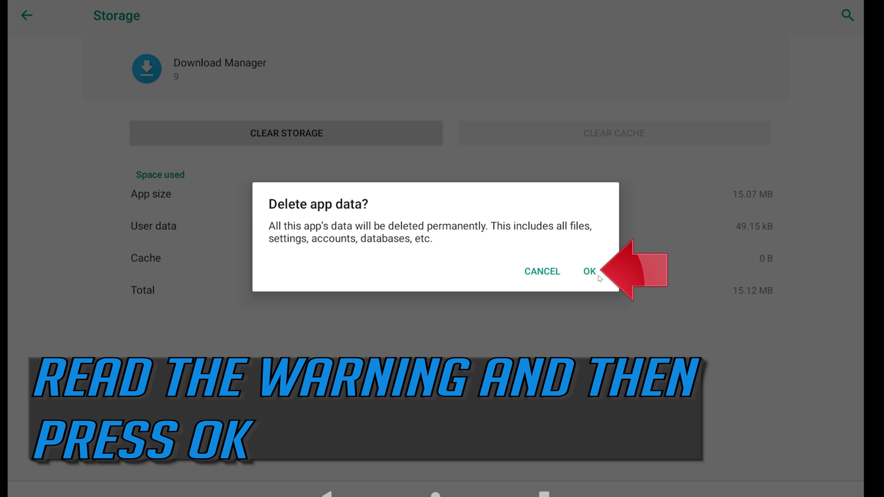
{"action": "left_click", "coordinate": [591, 272]}
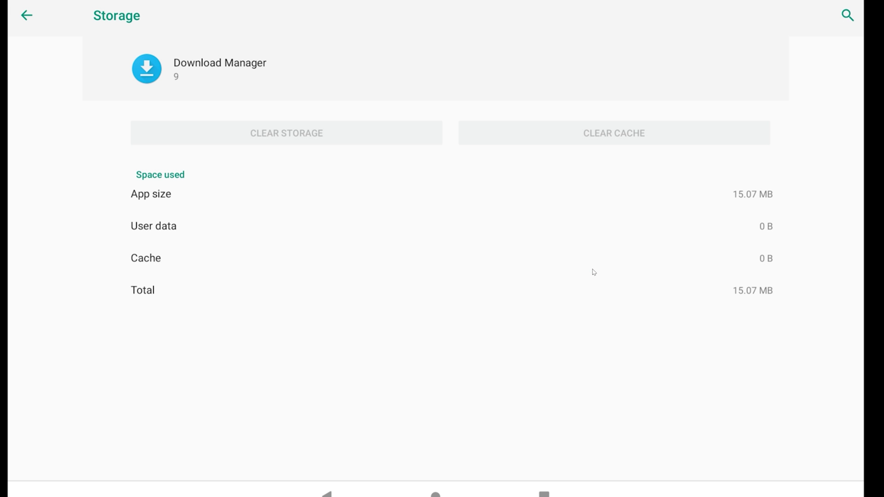